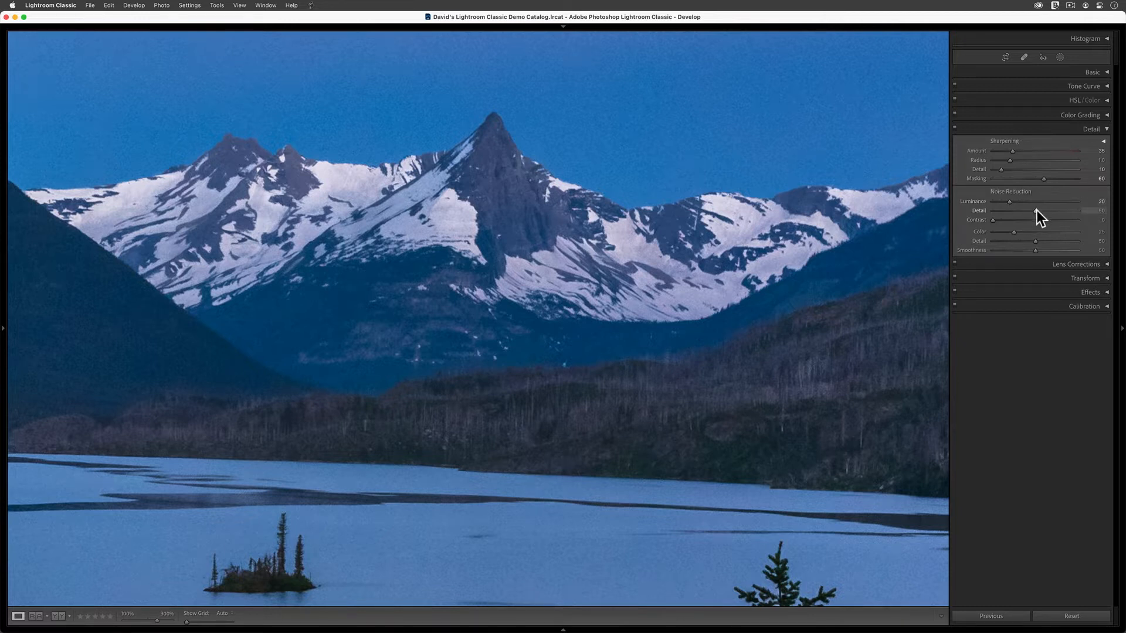
Set the luminance noise reduction Detail to 85 on the mountain photo and try out different Contrast amounts.
left_click_drag(1035, 211, 976, 216)
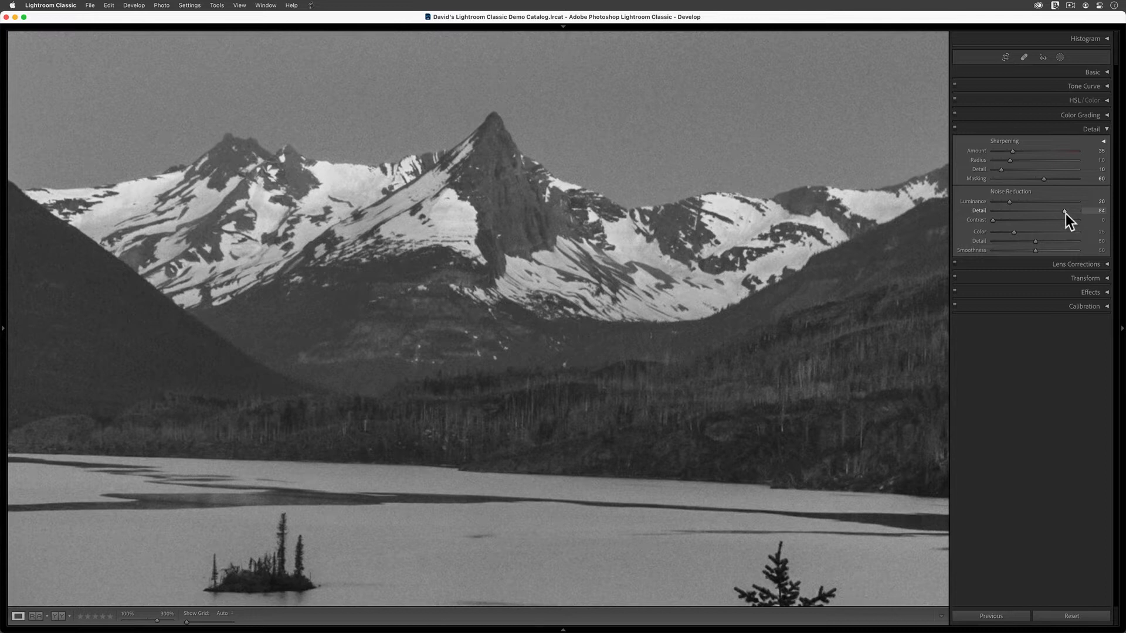
left_click_drag(1066, 213, 1065, 213)
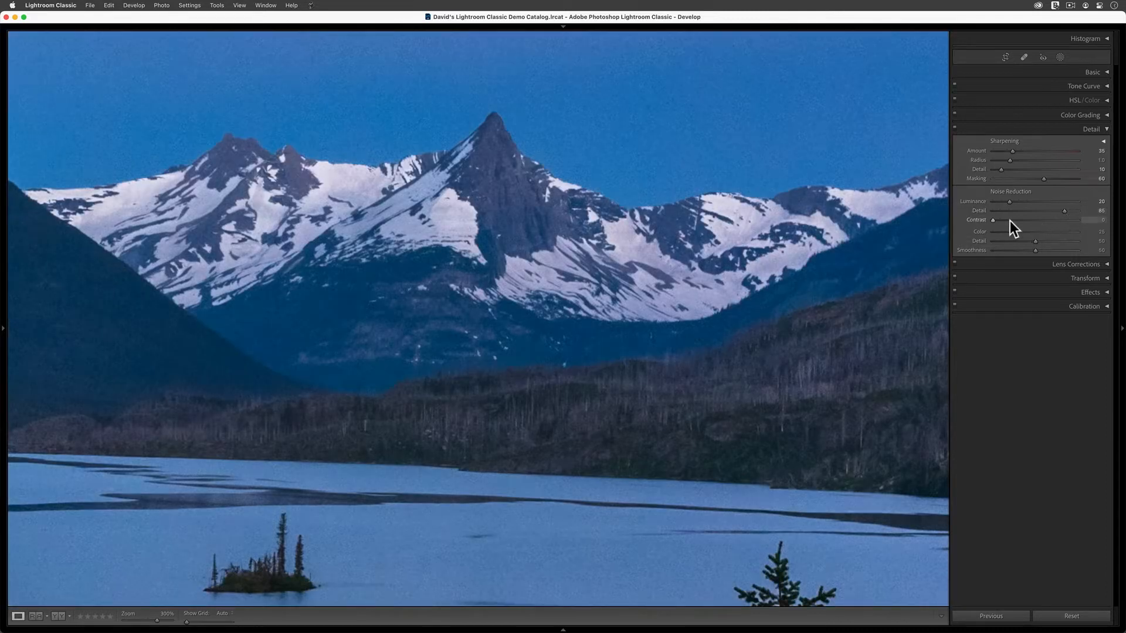
left_click_drag(993, 220, 1067, 220)
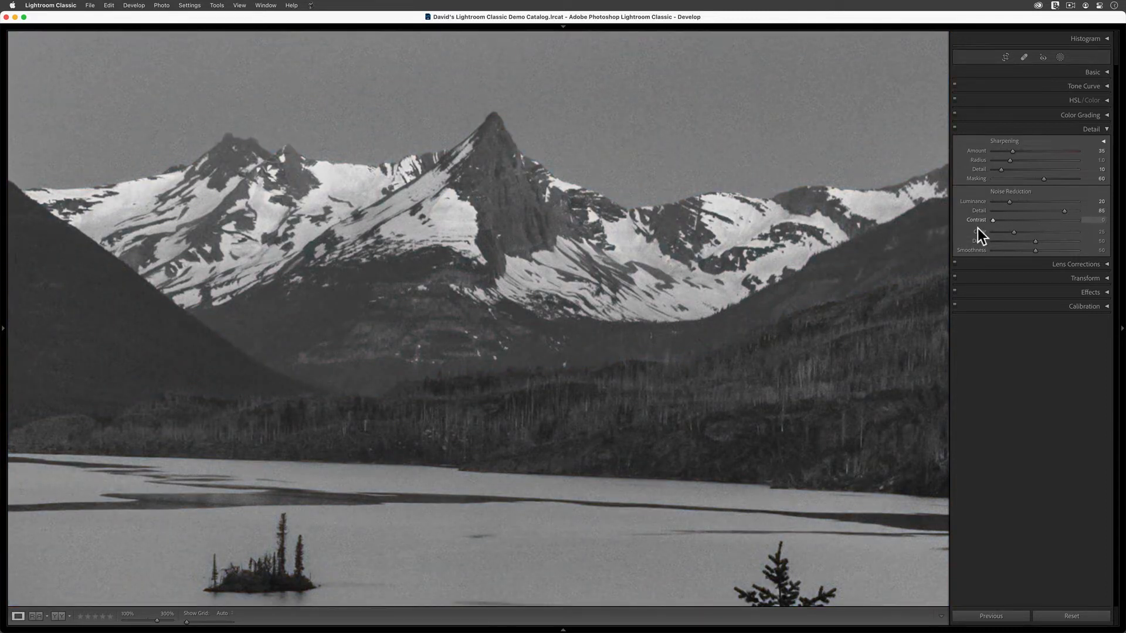
left_click_drag(1078, 220, 1121, 248)
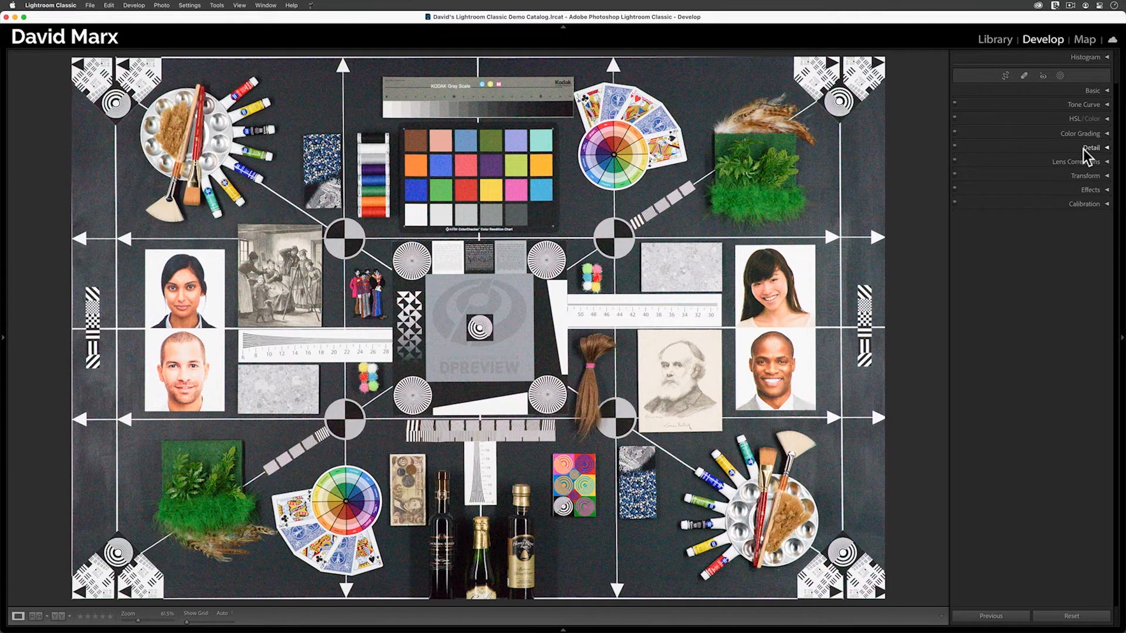
Raise the Color noise reduction to 19 on the test chart, judging the paint palette and thread spools at 200%.
left_click(570, 326)
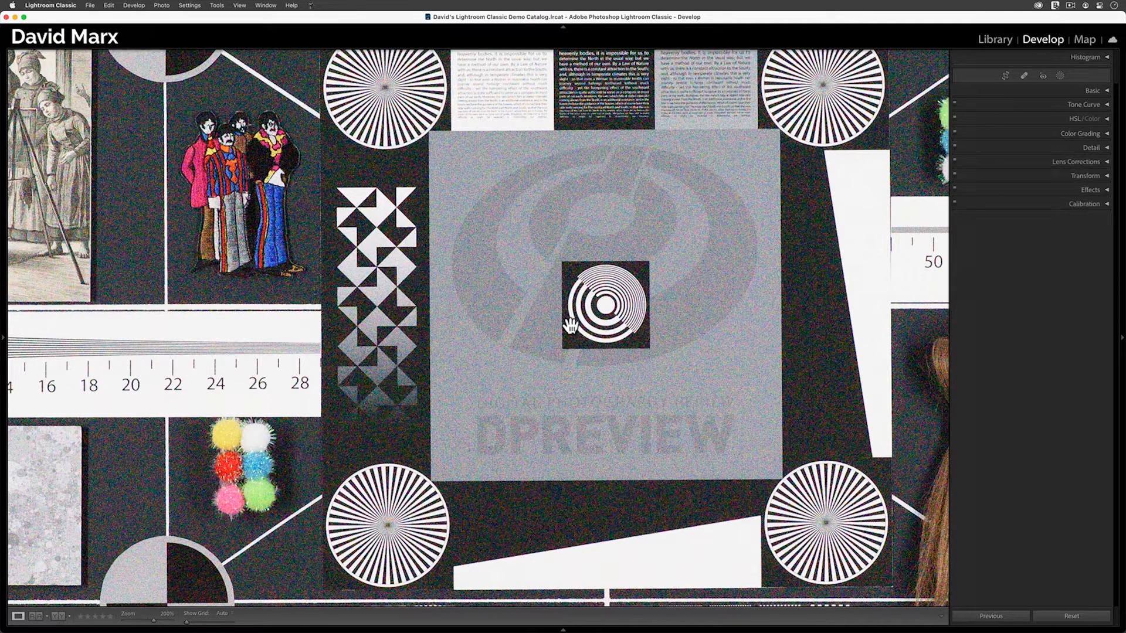
left_click_drag(212, 206, 482, 384)
left_click_drag(299, 234, 501, 459)
left_click_drag(341, 233, 565, 380)
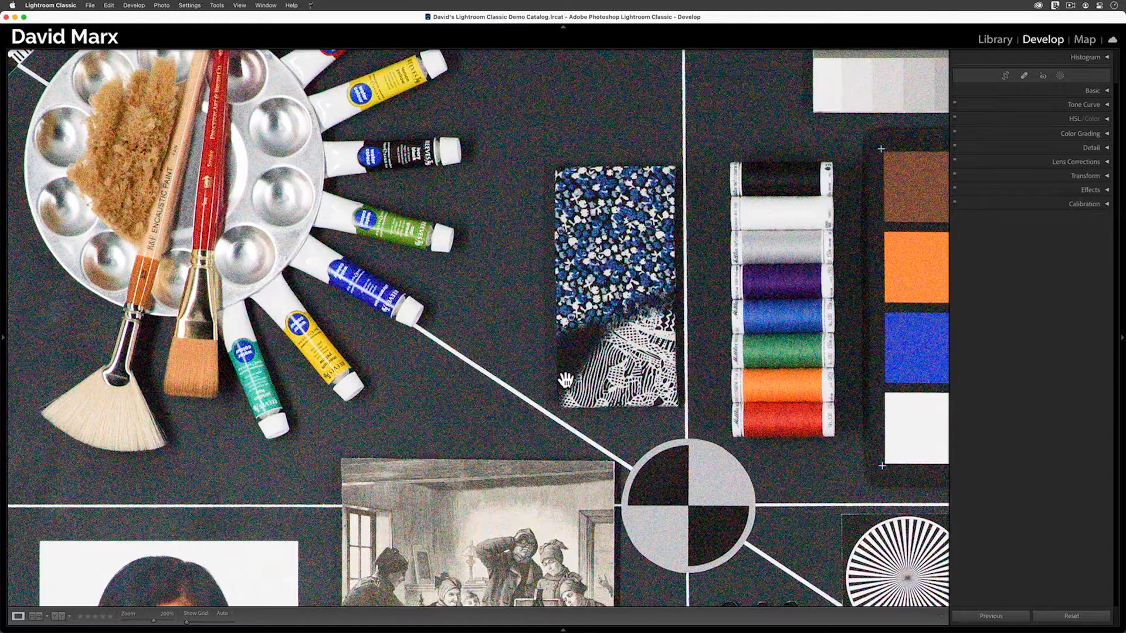
left_click(1094, 153)
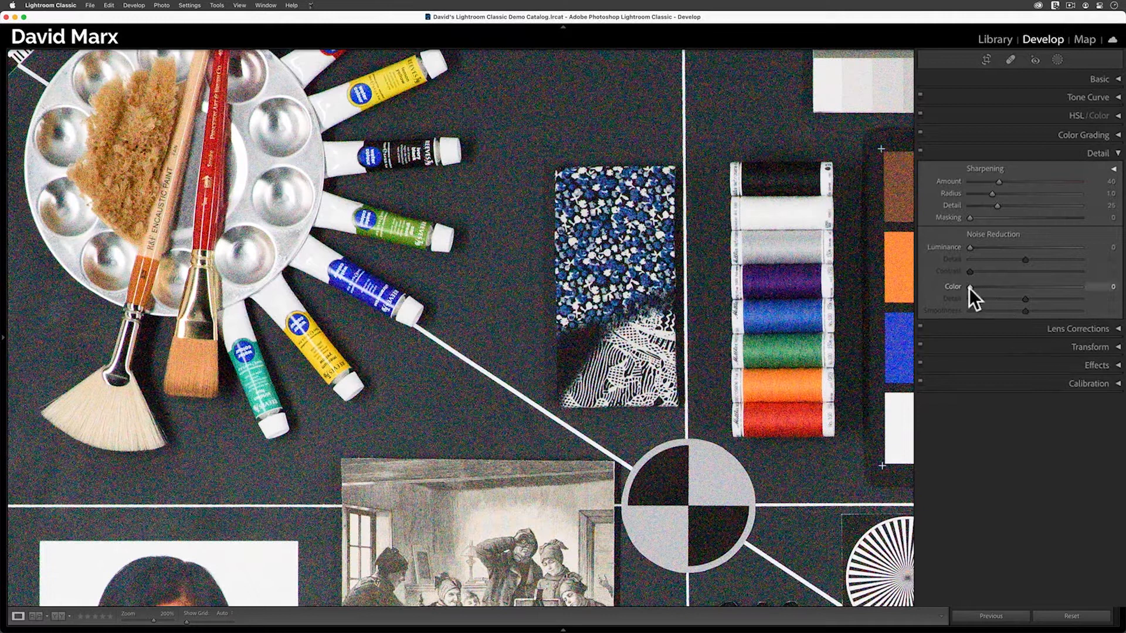
left_click_drag(969, 287, 983, 287)
left_click_drag(1000, 289, 995, 286)
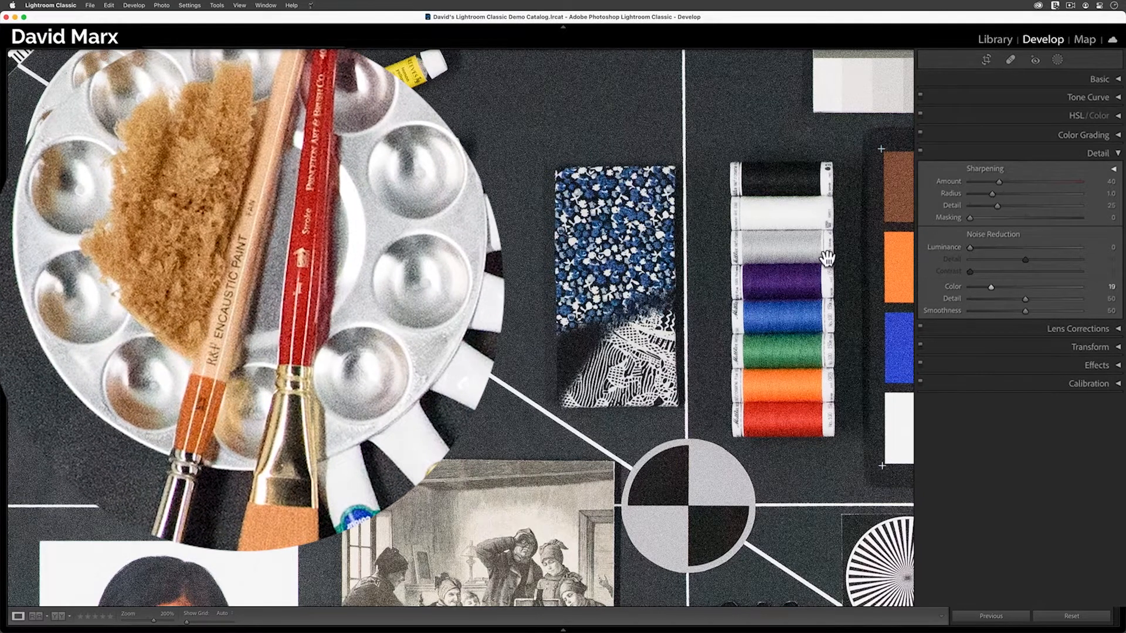
Try the maximum Color noise reduction of 100 on the test chart and set the amount to 20.
left_click_drag(994, 285, 1094, 302)
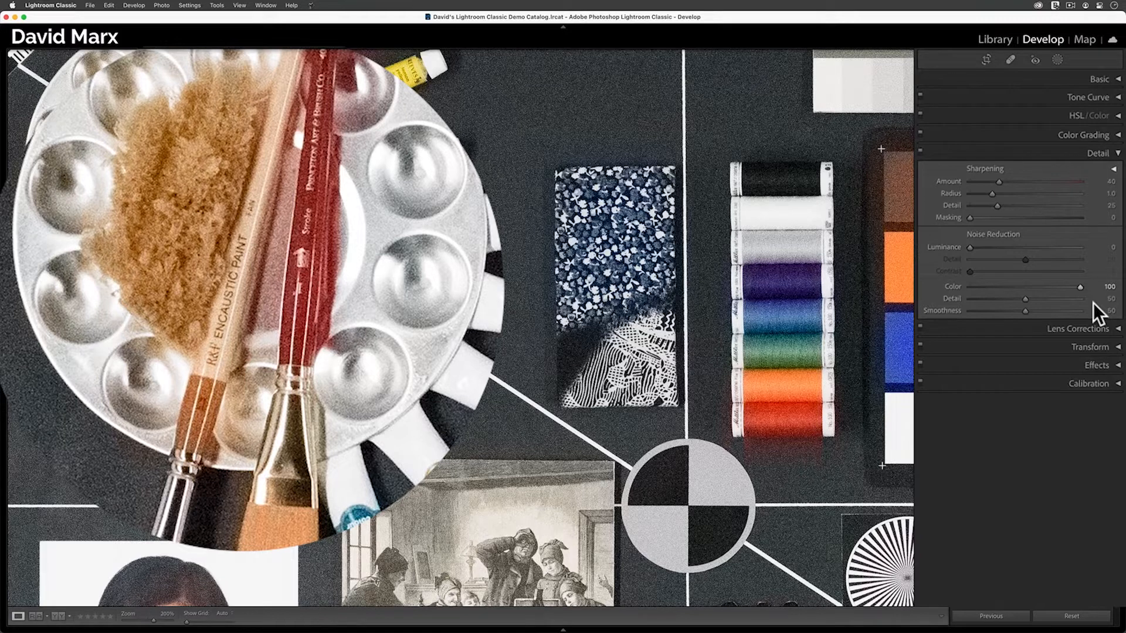
left_click(1110, 286)
type("20")
key("Return")
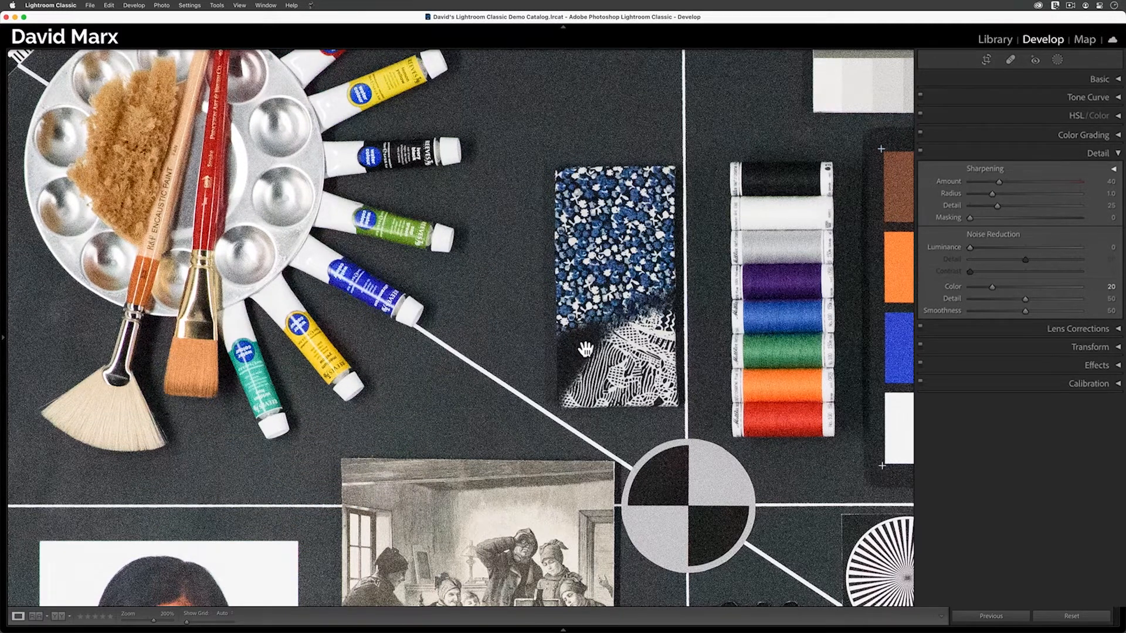
Set the color noise reduction Detail to 70, judging the playing cards and color wheel up close.
left_click(636, 336)
left_click(633, 107)
left_click_drag(503, 310, 606, 221)
left_click_drag(635, 403, 681, 452)
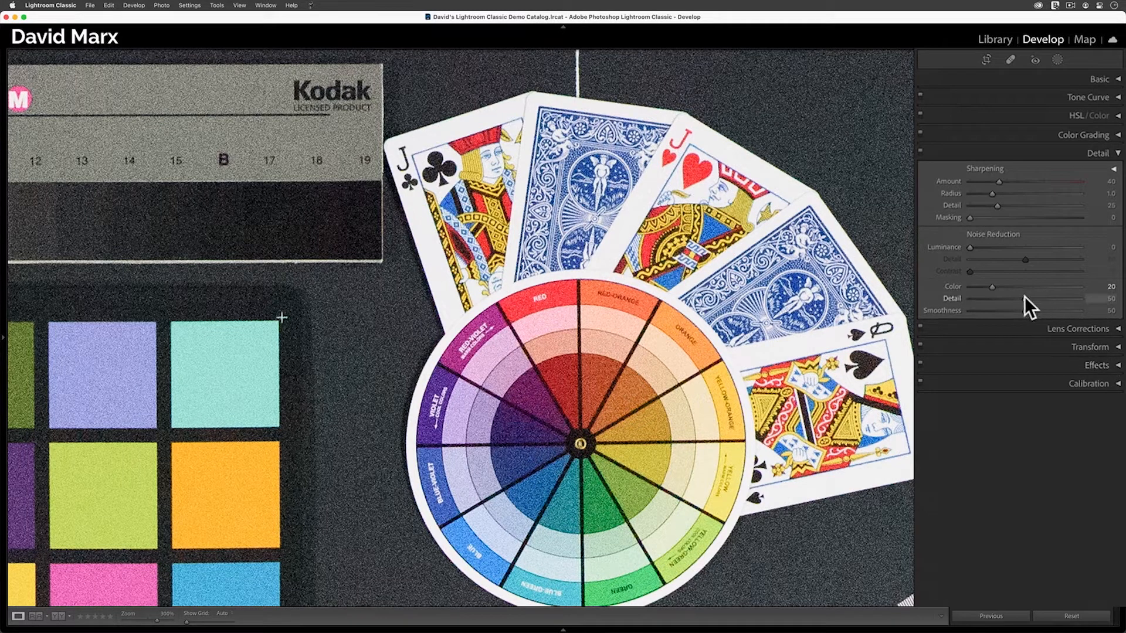
left_click_drag(1025, 297, 1081, 299)
Set the color noise reduction Smoothness to 37, judging the feathers and green plants on the chart.
left_click(655, 346)
left_click(815, 171)
left_click_drag(815, 171, 606, 254)
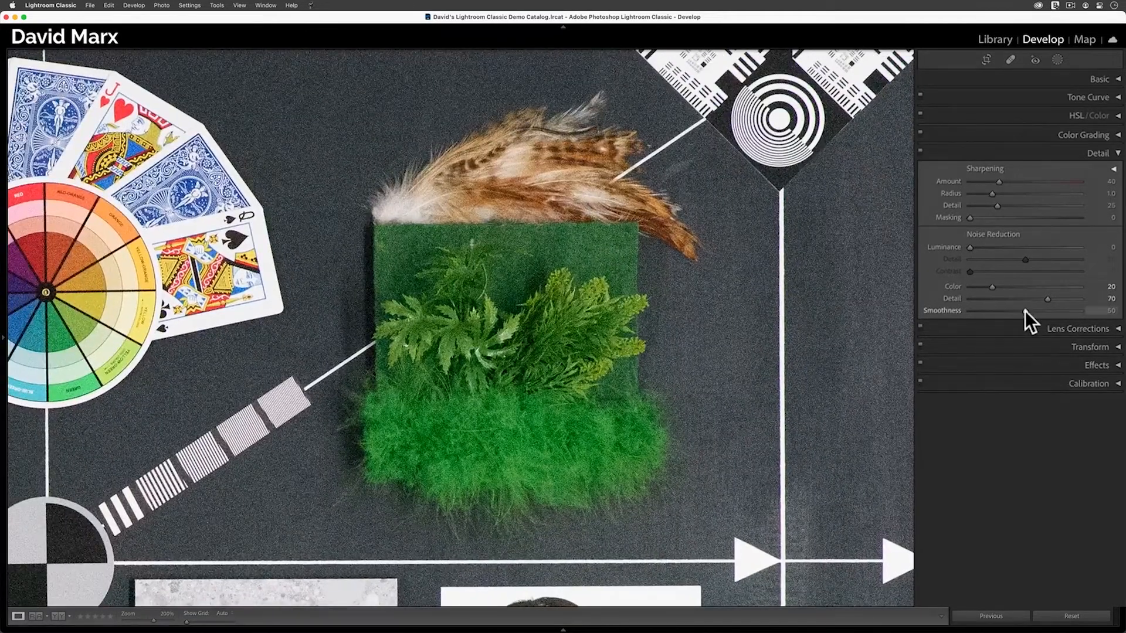
left_click_drag(1011, 311, 1071, 307)
Compare the chart before and after color noise reduction side by side, zoomed in on the palette and portraits.
key("y")
left_click(557, 326)
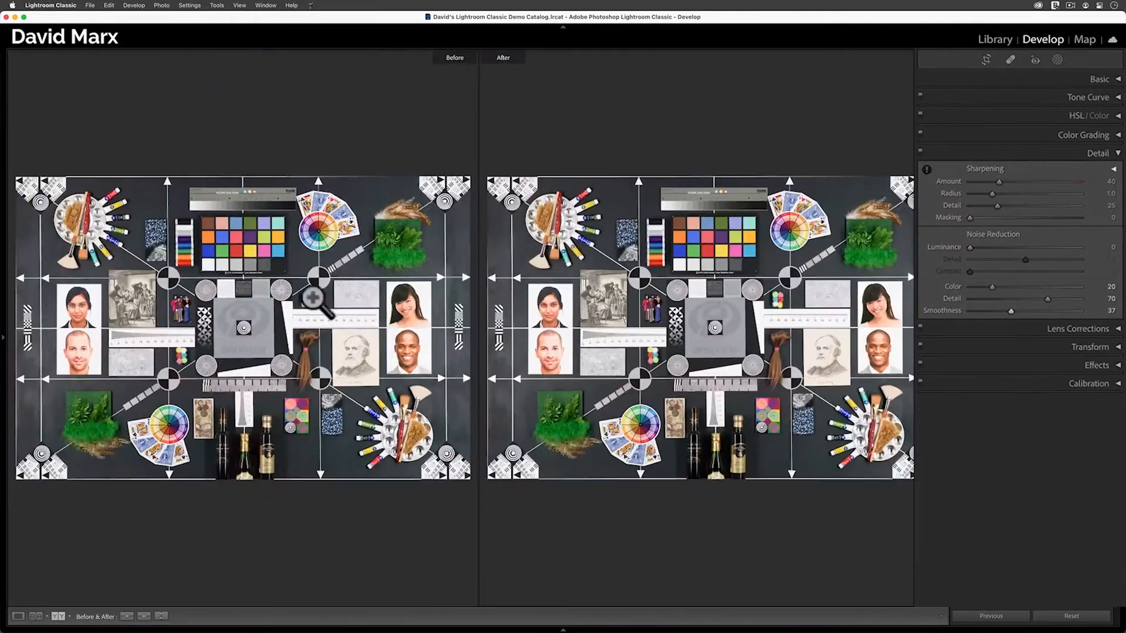
left_click(107, 251)
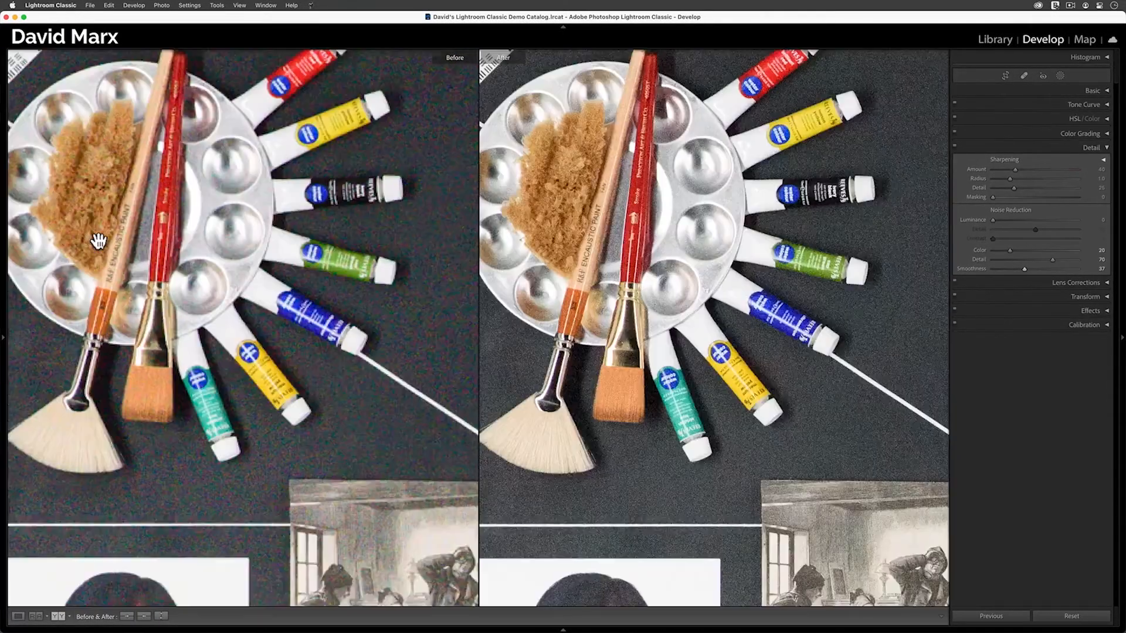
key("shift+Tab")
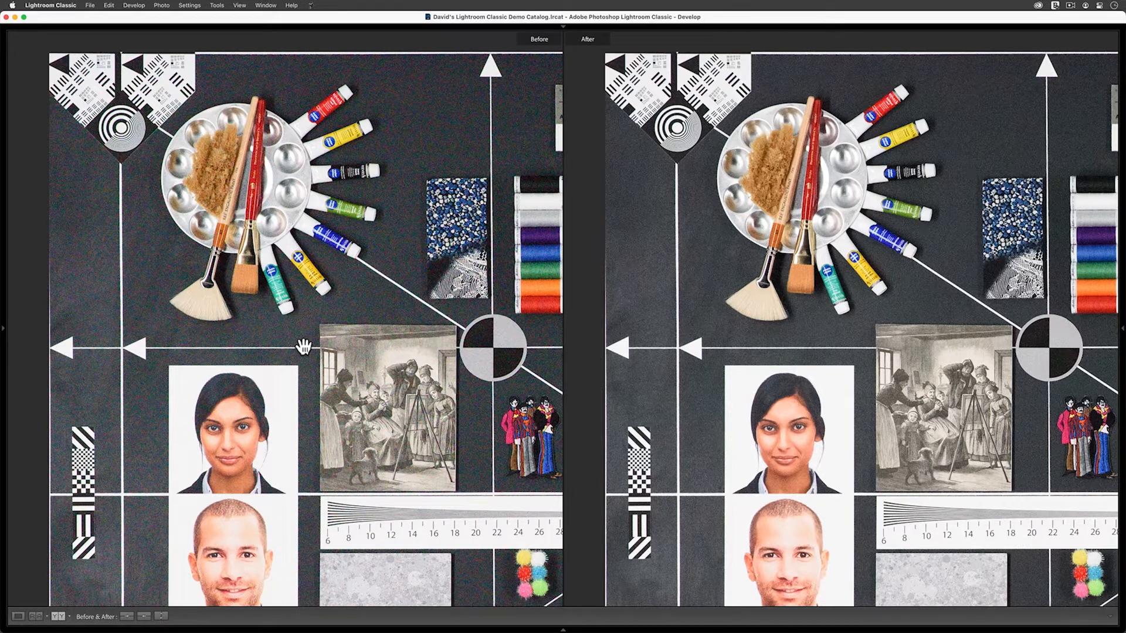
left_click(303, 346)
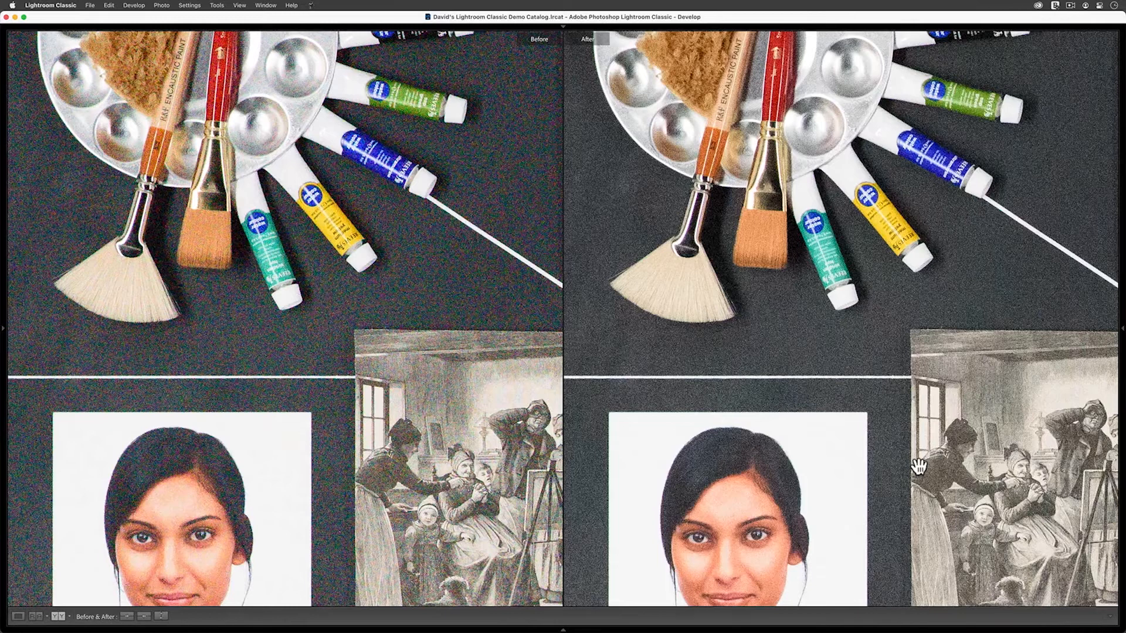
left_click_drag(919, 467, 749, 257)
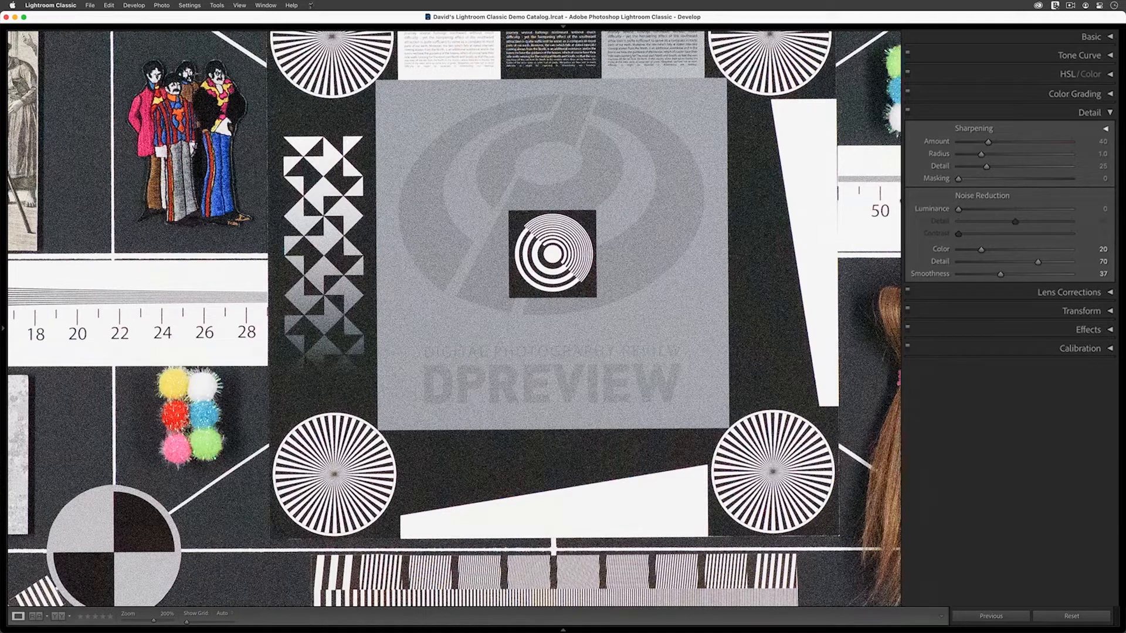
Set the chart's Luminance noise reduction to 51 with Detail at 66 and Contrast at 40.
left_click_drag(958, 209, 980, 210)
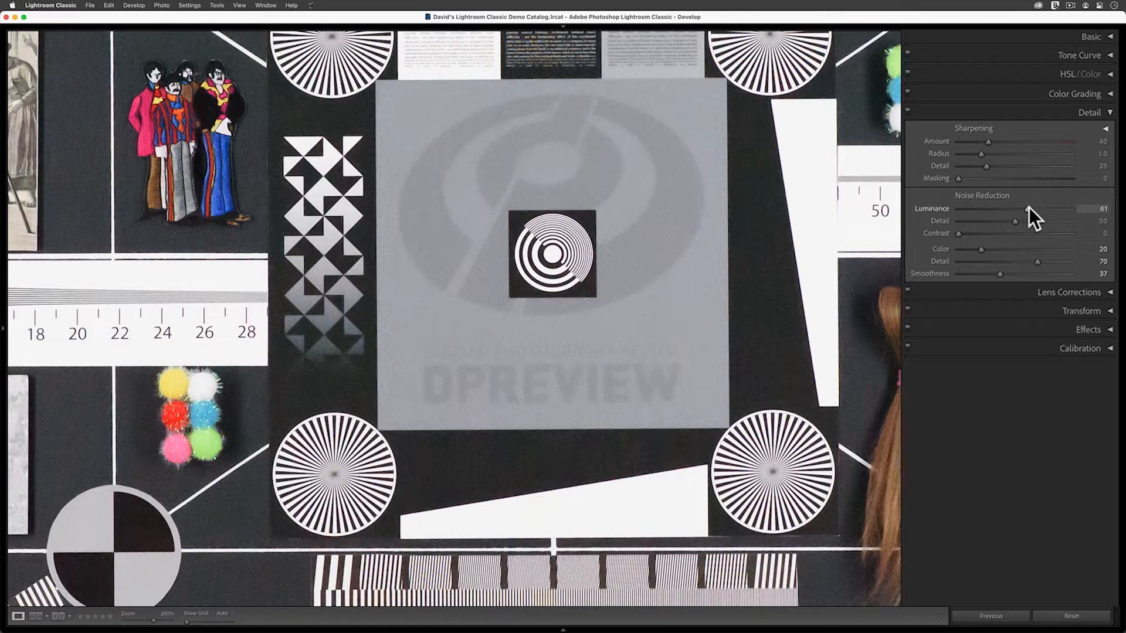
left_click_drag(1028, 209, 1097, 208)
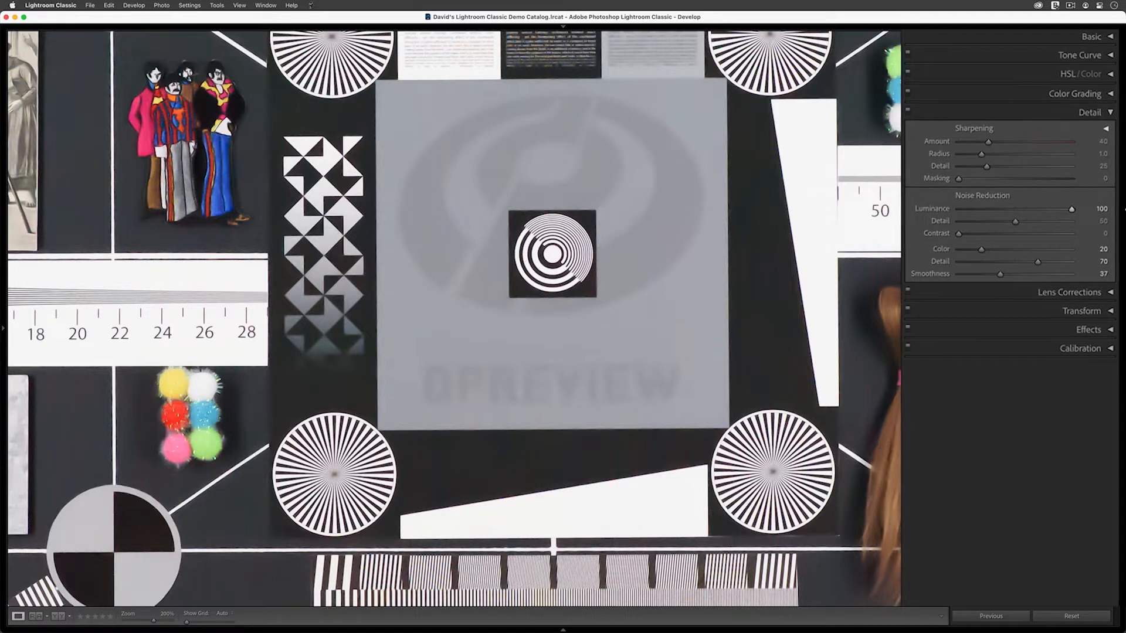
left_click_drag(1071, 207, 1036, 210)
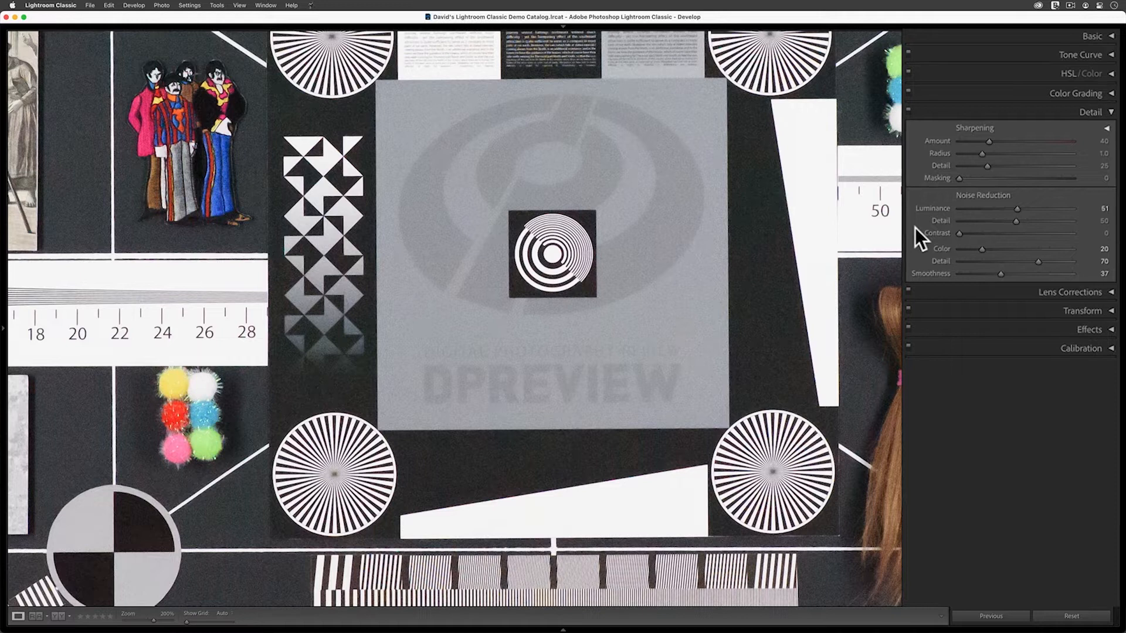
left_click_drag(1016, 221, 1032, 222)
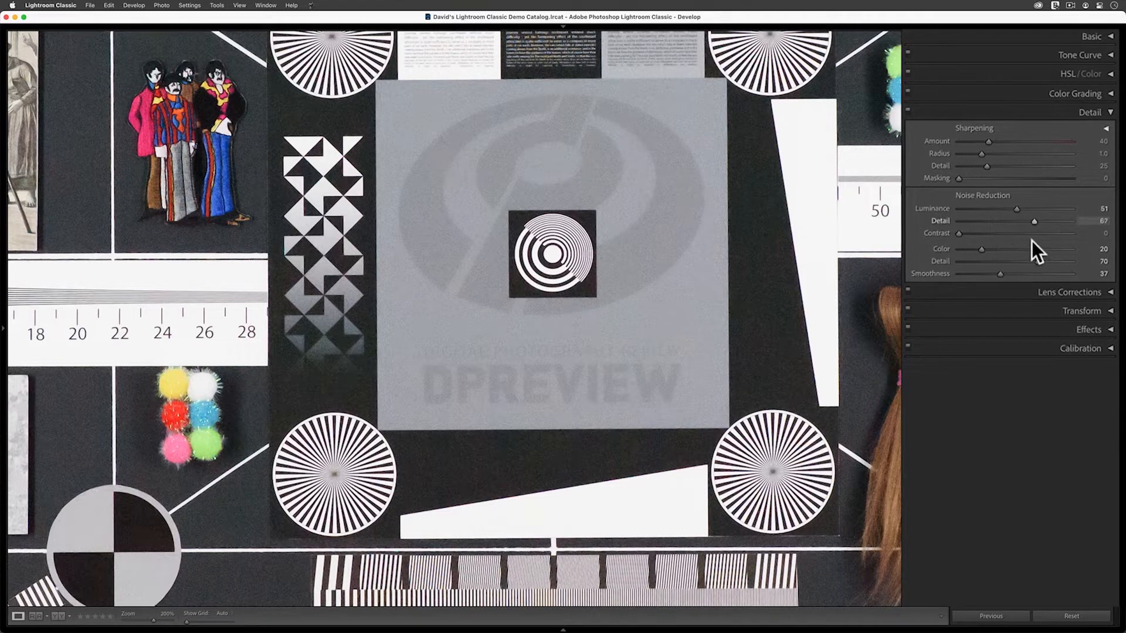
left_click(1003, 234)
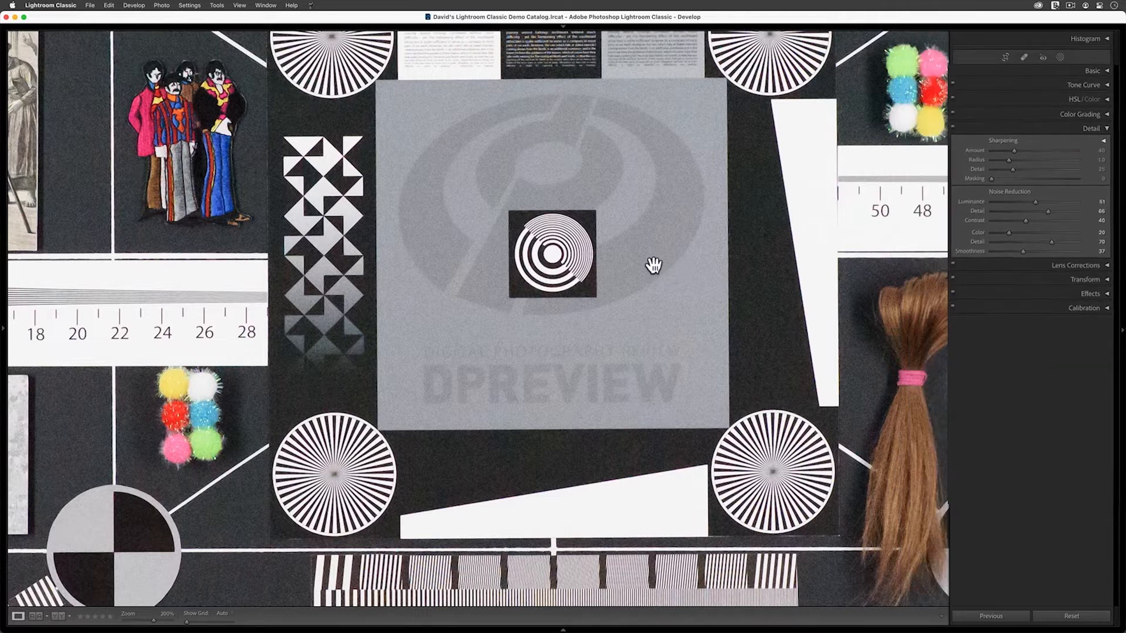
Compare the whole noise reduction before and after side by side at 100% across different areas of the chart.
key("super+minus")
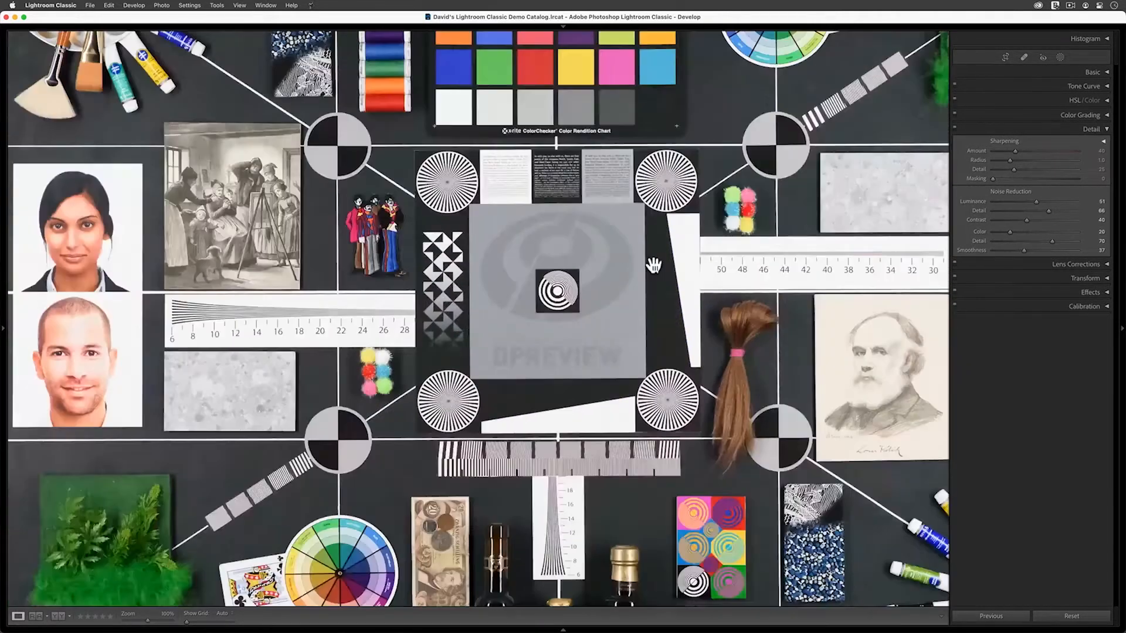
key("y")
left_click(1121, 329)
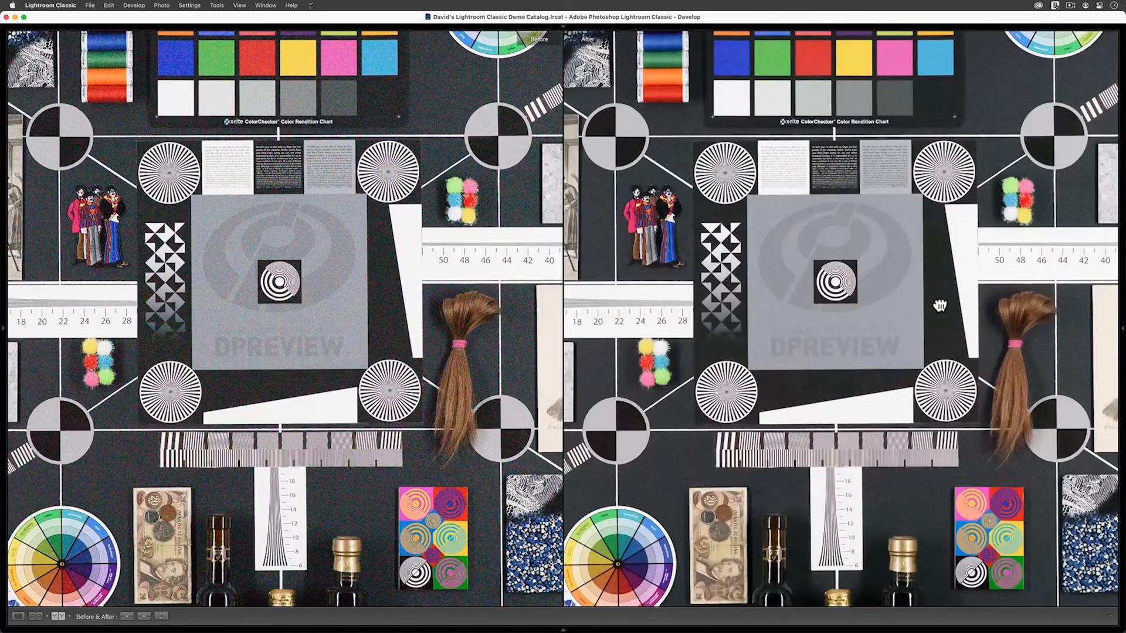
mouse_move(937, 307)
left_mouse_down()
mouse_move(850, 188)
mouse_move(805, 175)
left_mouse_up()
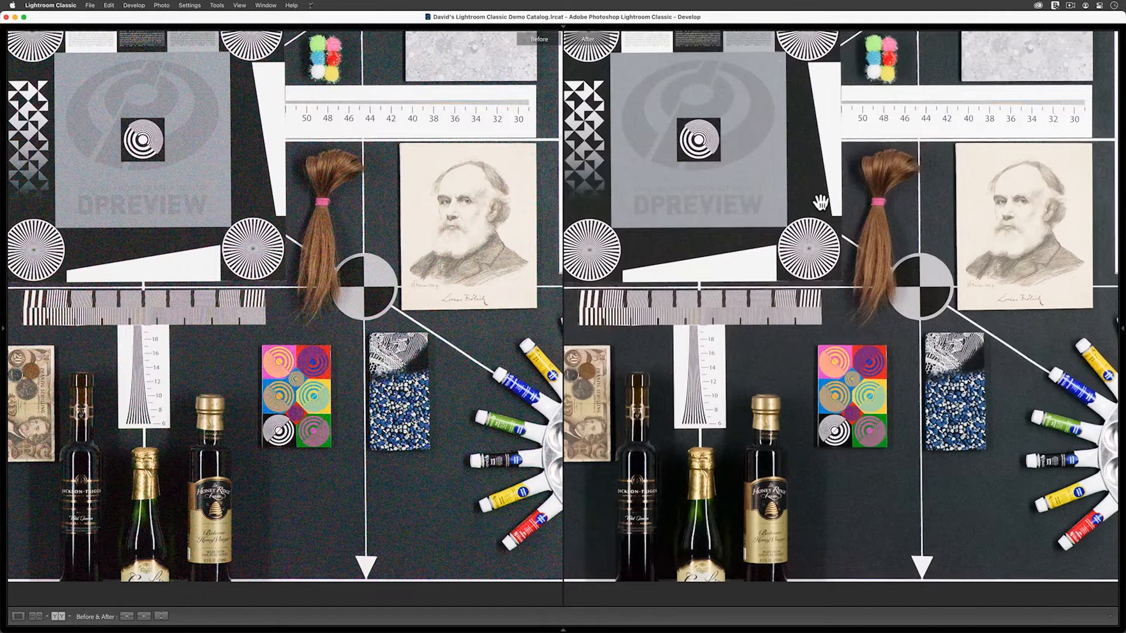
left_click_drag(821, 202, 861, 426)
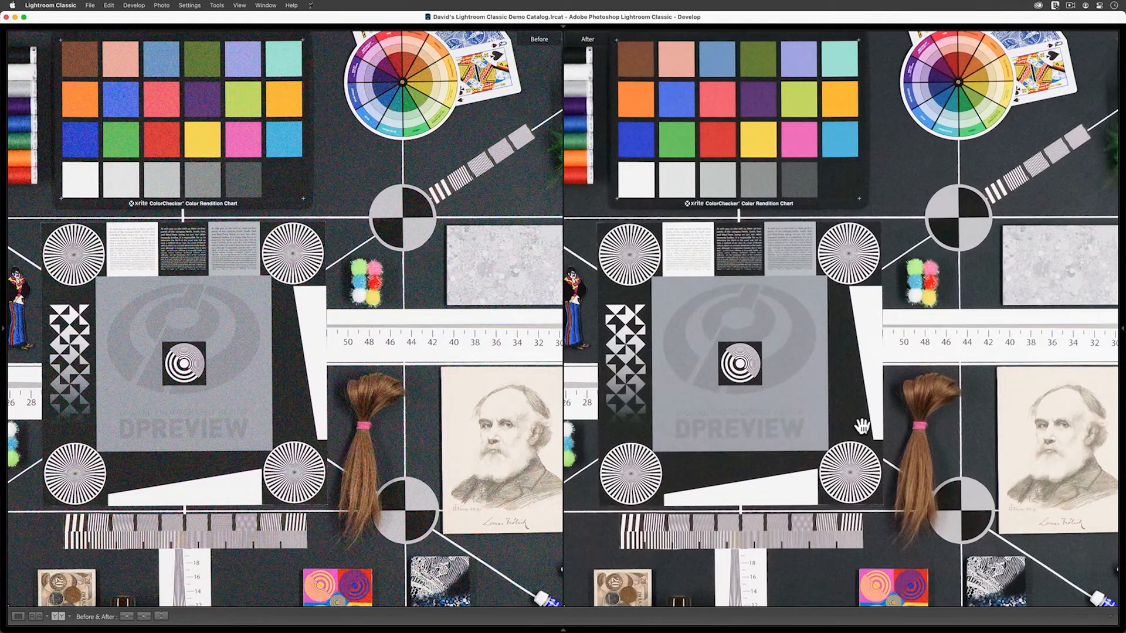
mouse_move(844, 444)
left_mouse_down()
mouse_move(823, 354)
mouse_move(865, 358)
left_mouse_up()
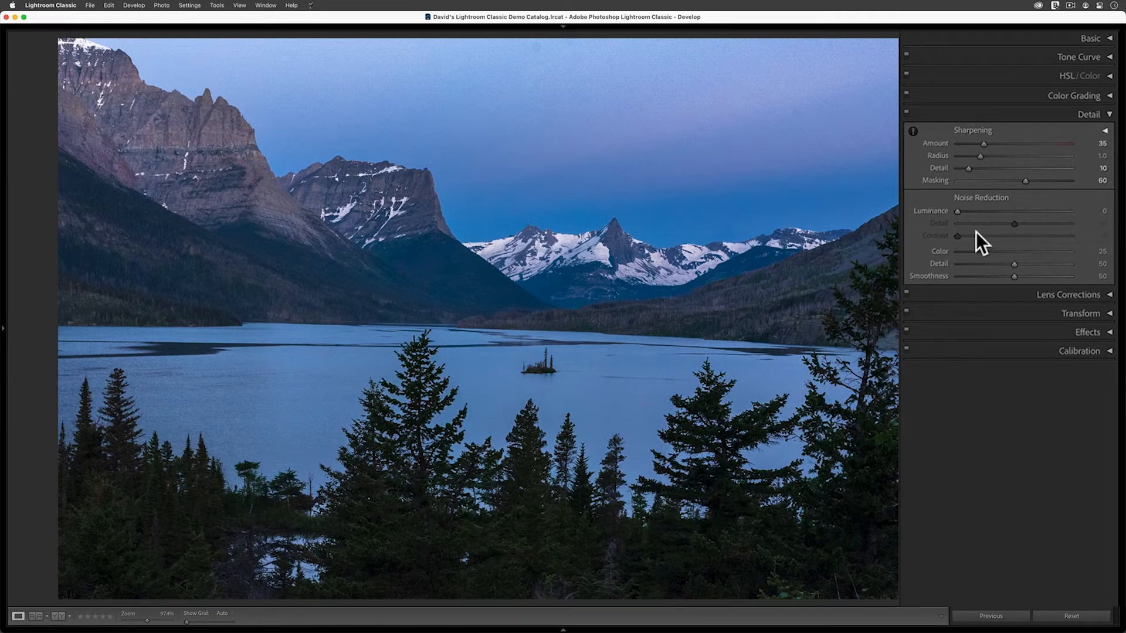
Try the lake photo with Color noise reduction at 0, inspect it at 200%, and restore the default of 25.
left_click_drag(990, 252, 918, 251)
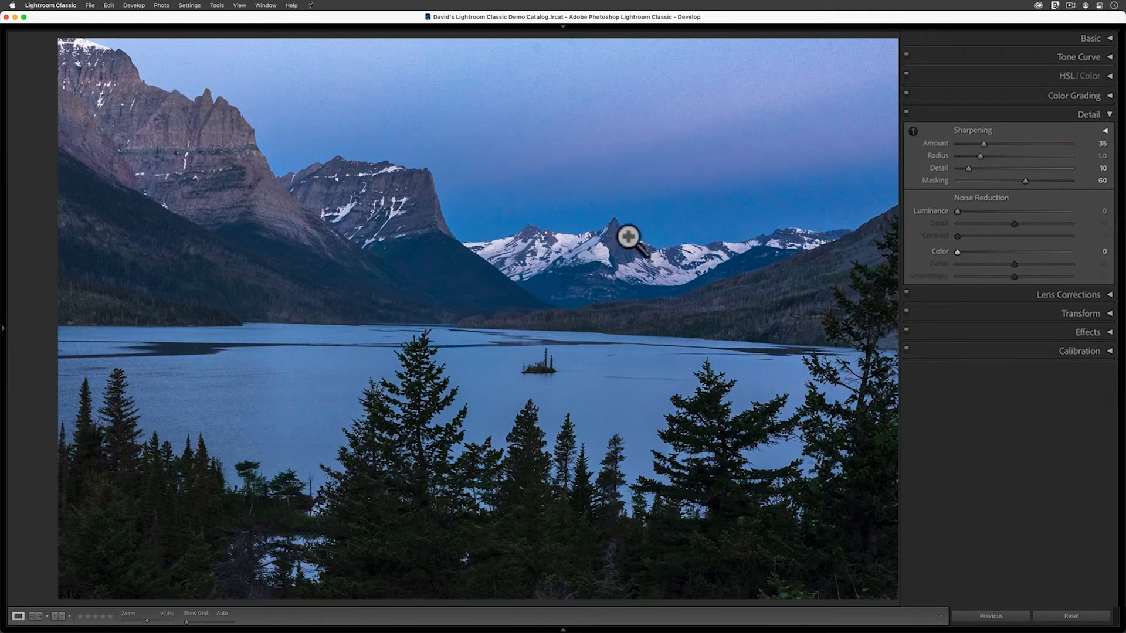
left_click(462, 300)
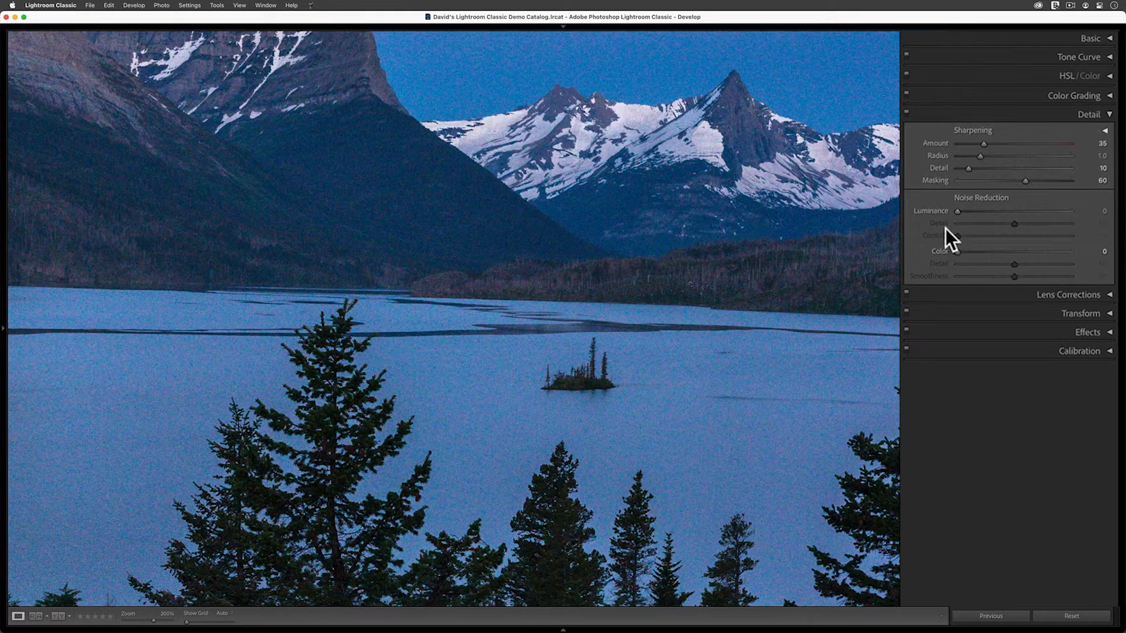
double_click(940, 251)
Try Luminance noise reduction at 100 and 0 on the mountains at 300% and settle on 20.
left_click_drag(866, 193, 652, 225)
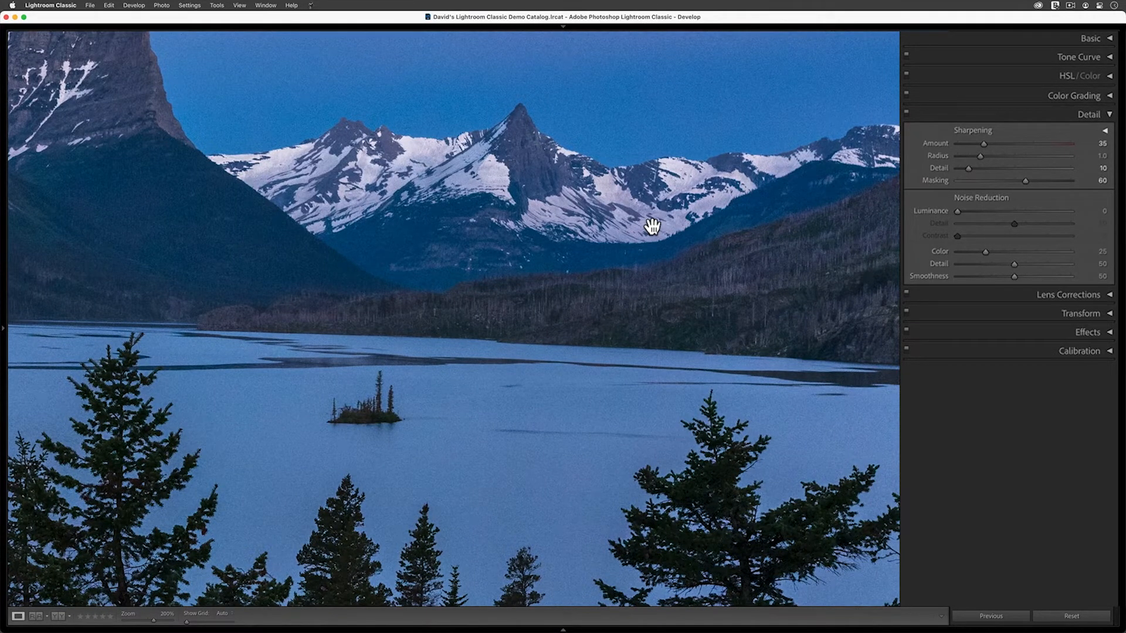
key("super+equal")
left_click_drag(587, 190, 528, 304)
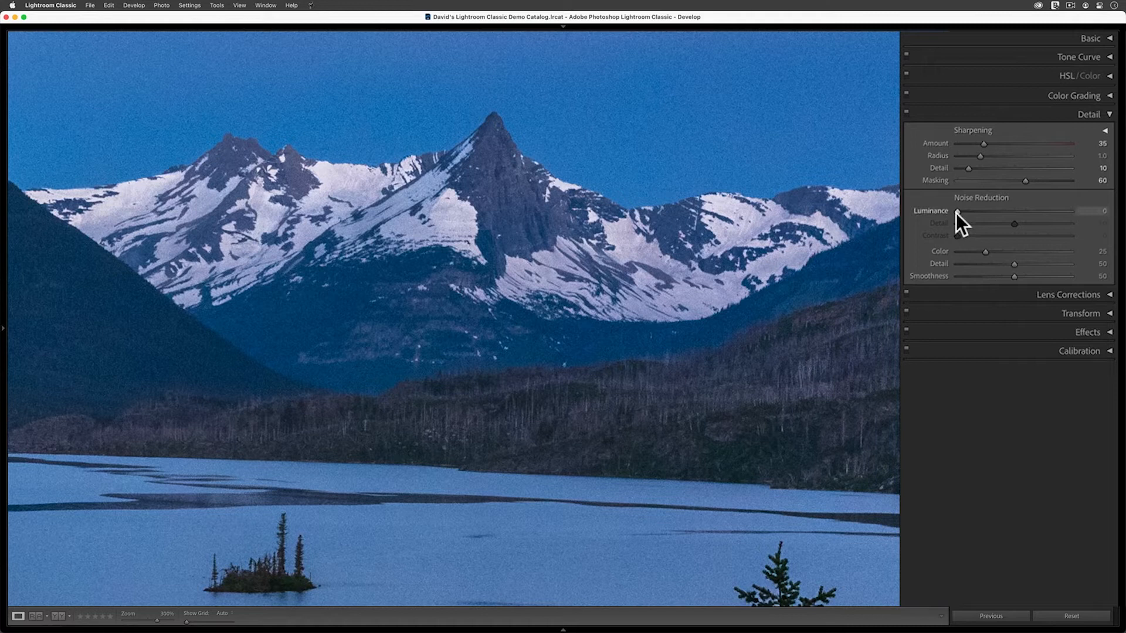
left_click_drag(956, 212, 1122, 212)
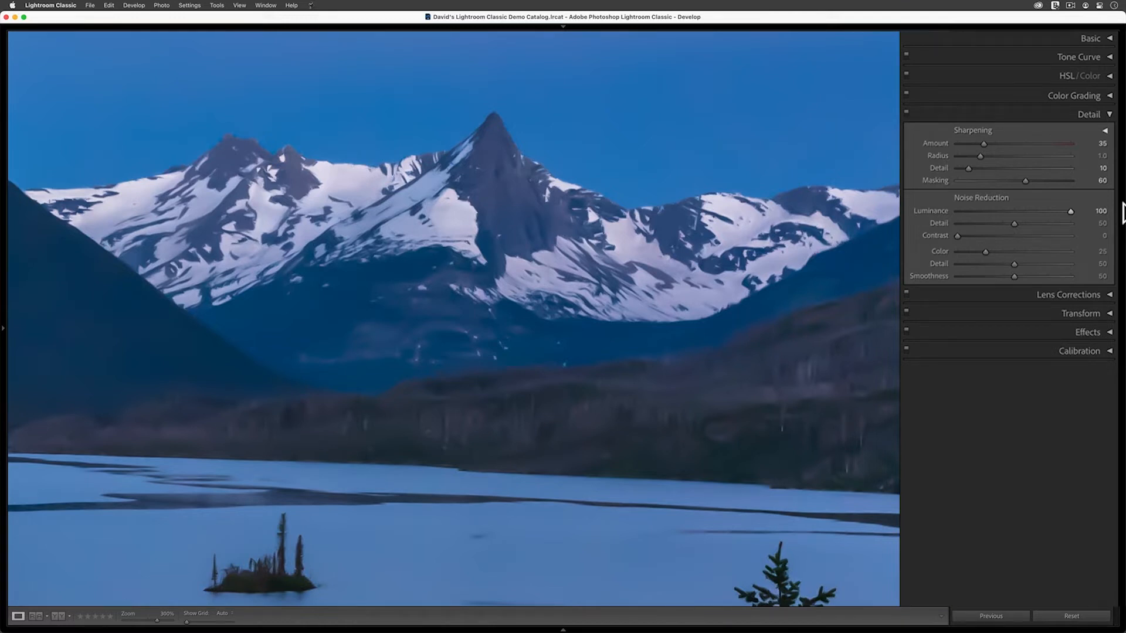
left_click_drag(1070, 211, 922, 227)
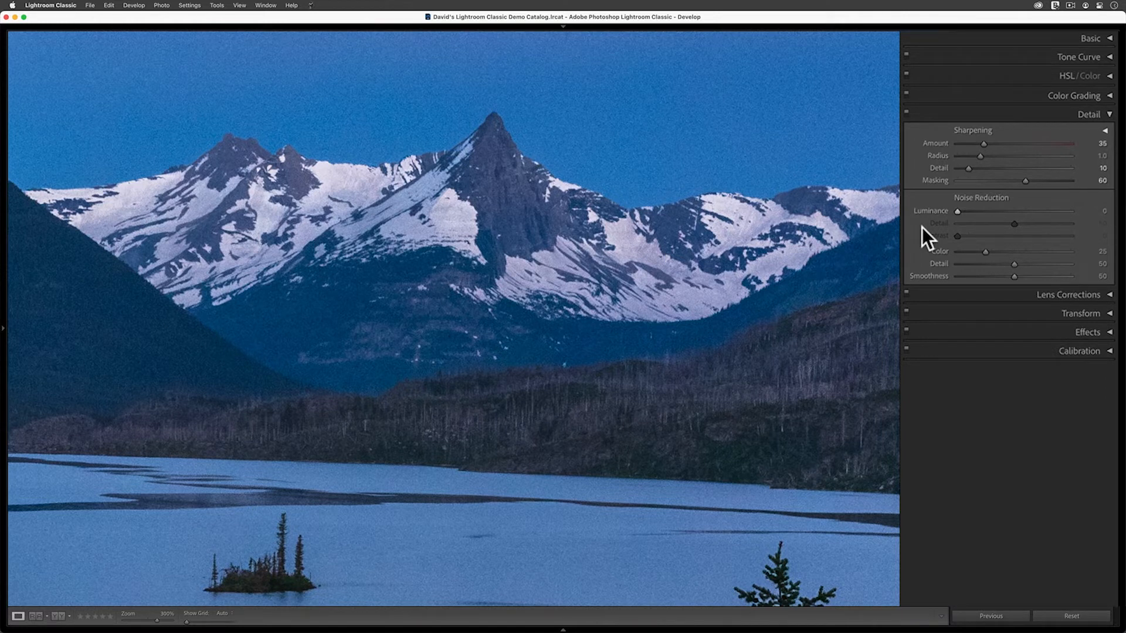
left_click_drag(957, 211, 959, 210)
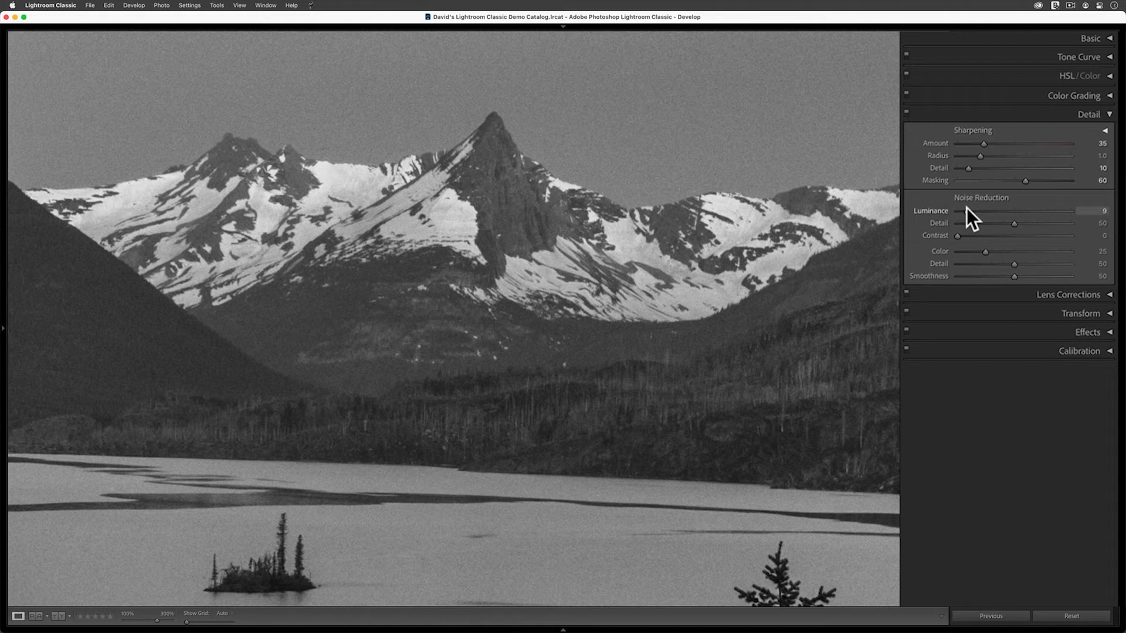
mouse_move(967, 208)
left_mouse_down()
mouse_move(941, 210)
mouse_move(1075, 215)
mouse_move(914, 217)
mouse_move(979, 215)
left_mouse_up()
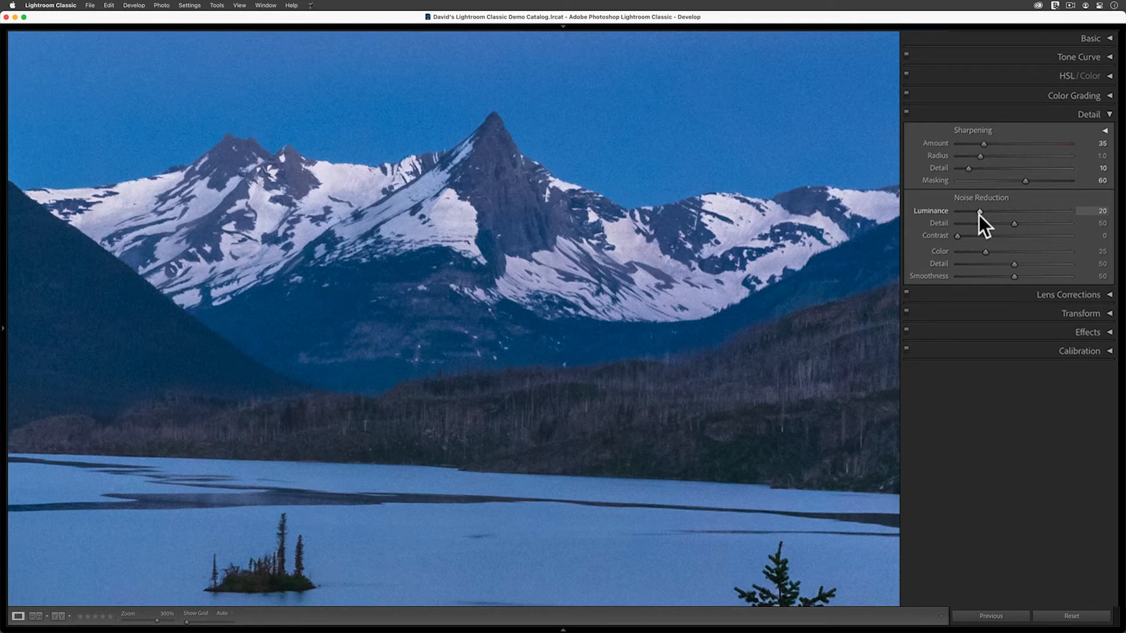
Try luminance Detail at 0 and set it to 85, then try luminance Contrast at 100 and return it to 0.
left_click_drag(1015, 223, 945, 228)
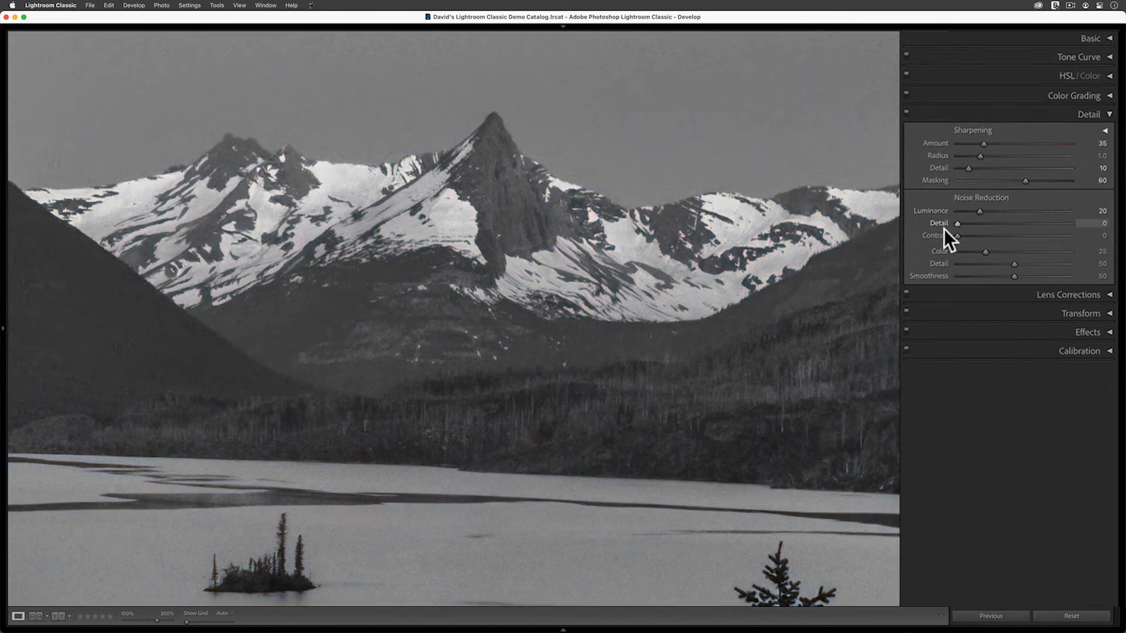
left_click_drag(1047, 228, 1055, 227)
left_click_drag(957, 235, 1124, 274)
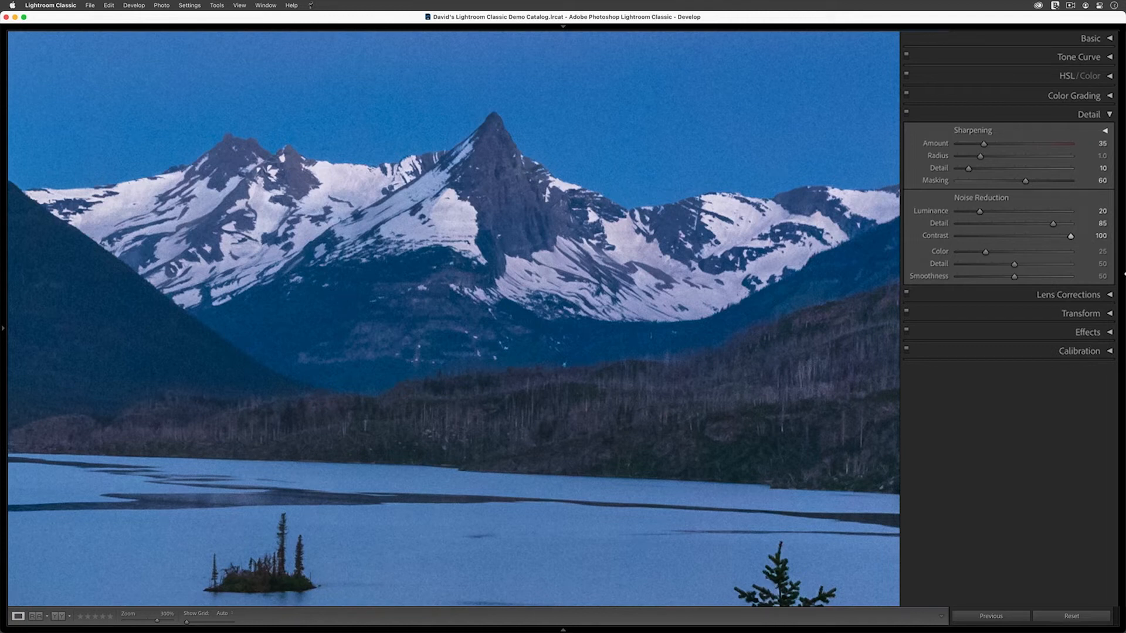
left_click_drag(1069, 235, 916, 232)
Compare the lake photo before and after side by side, examining the sky, mountains, island and water at 100% and 200%.
left_click(588, 247)
key("y")
key("Tab")
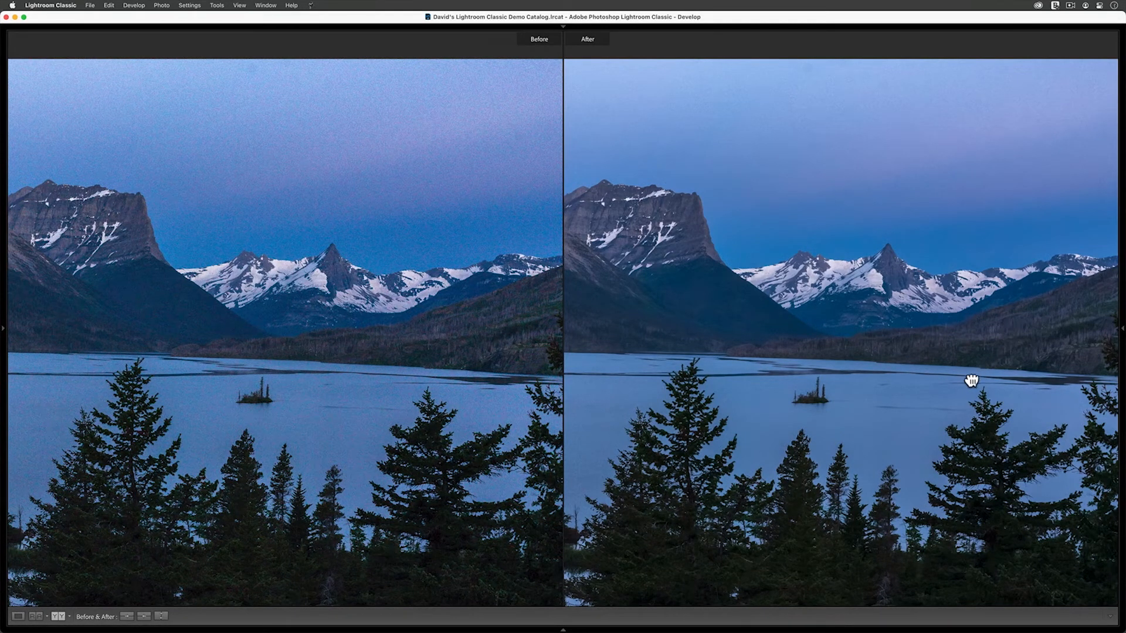
left_click_drag(972, 379, 968, 346)
key("super+equal")
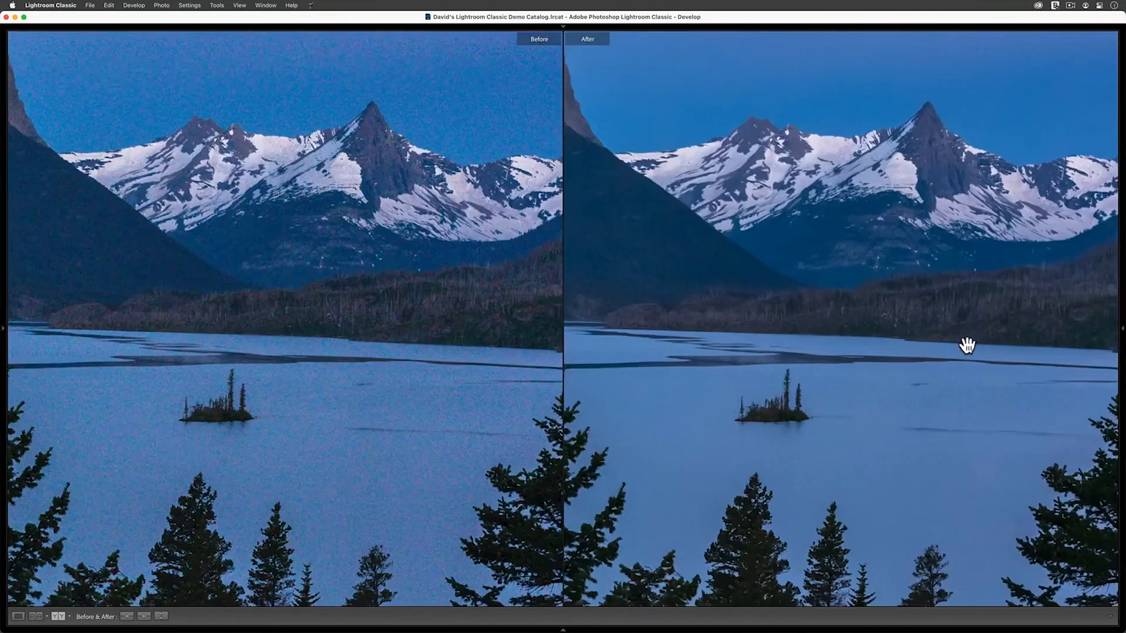
left_click_drag(826, 430, 850, 395)
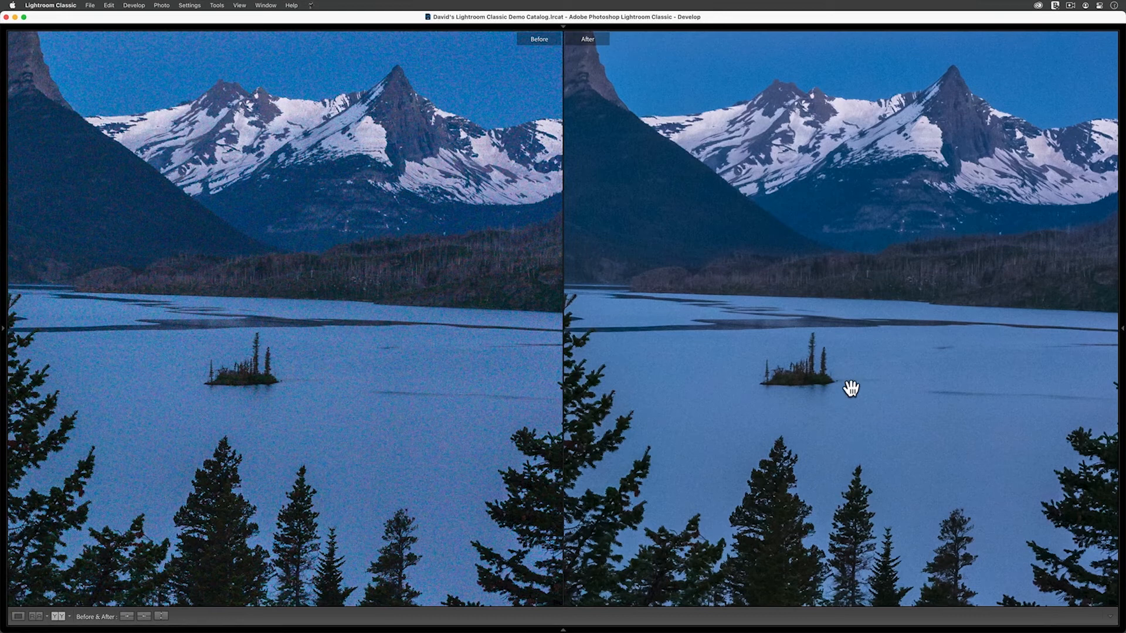
left_click_drag(936, 171, 919, 234)
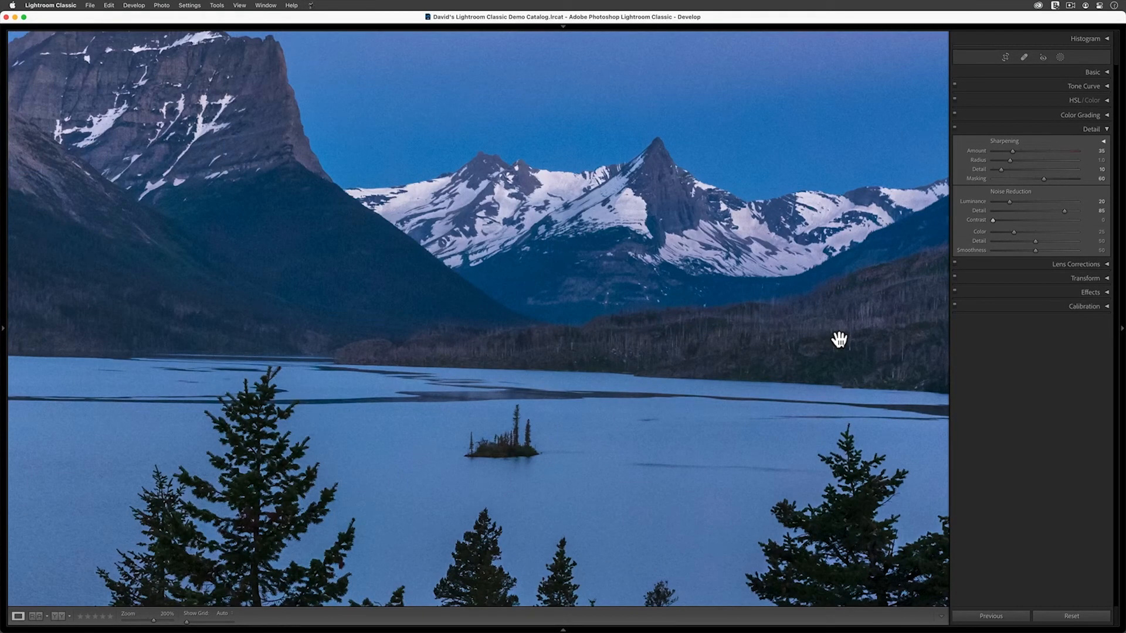
Add a new brush mask to the lake photo and raise its Texture to 18.
left_click(839, 339)
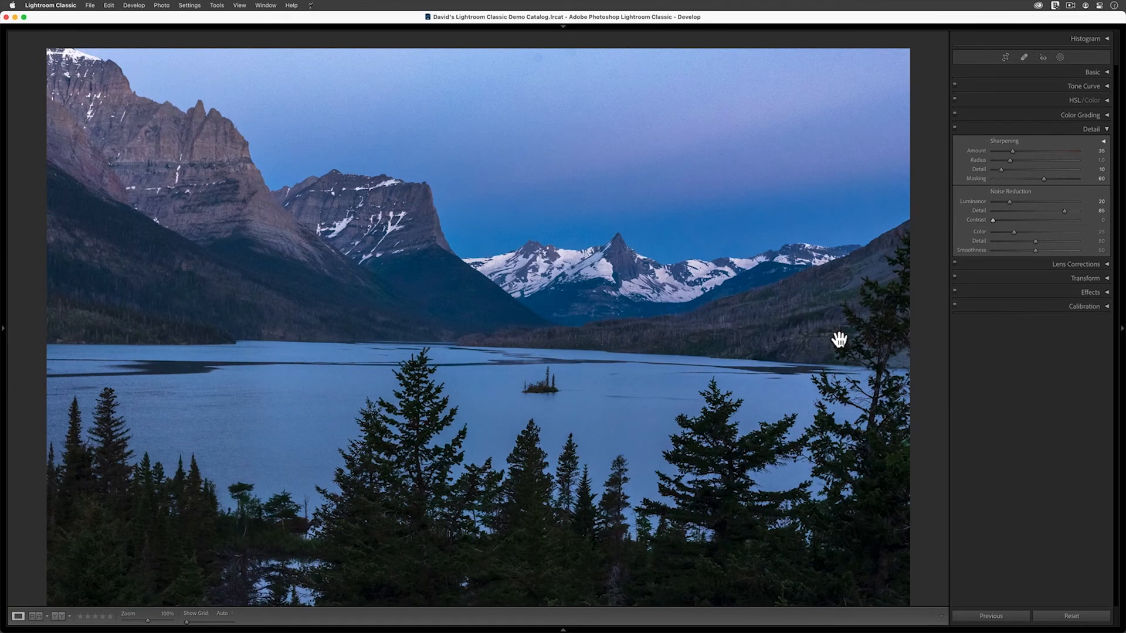
left_click(1060, 57)
left_click(995, 82)
left_click(1004, 129)
left_click_drag(1035, 337, 1044, 338)
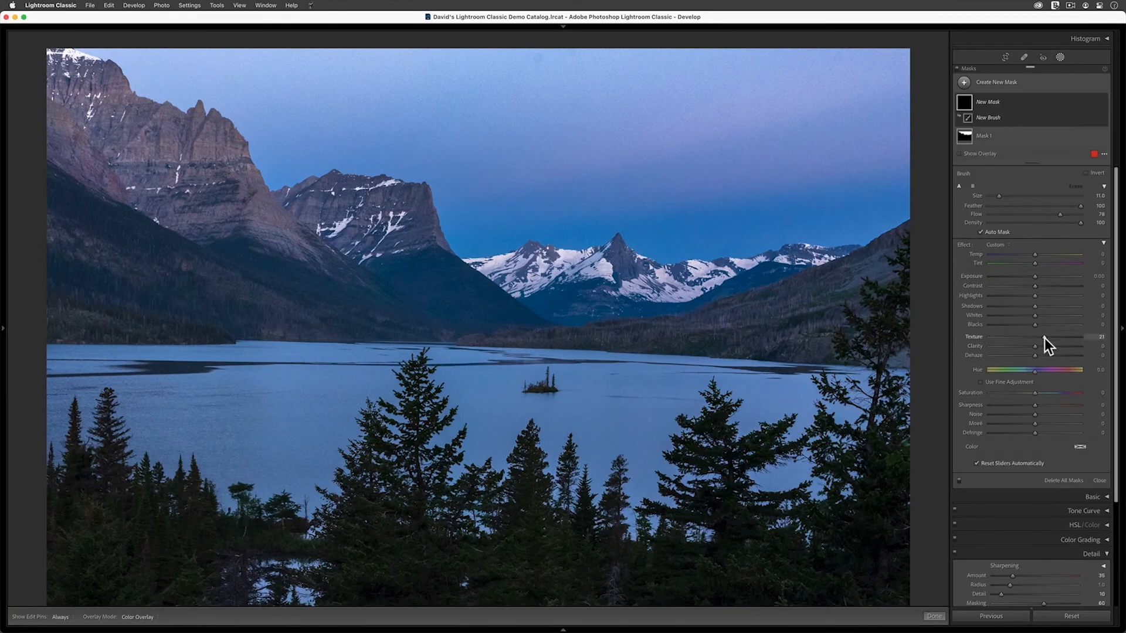
Paint the brush mask over the rocky cliffs and the distant snowy peaks, and close the masking tools.
mouse_move(92, 158)
left_mouse_down()
mouse_move(175, 146)
mouse_move(375, 223)
left_mouse_up()
key("super+equal")
mouse_move(629, 276)
left_mouse_down()
mouse_move(698, 231)
mouse_move(780, 249)
left_mouse_up()
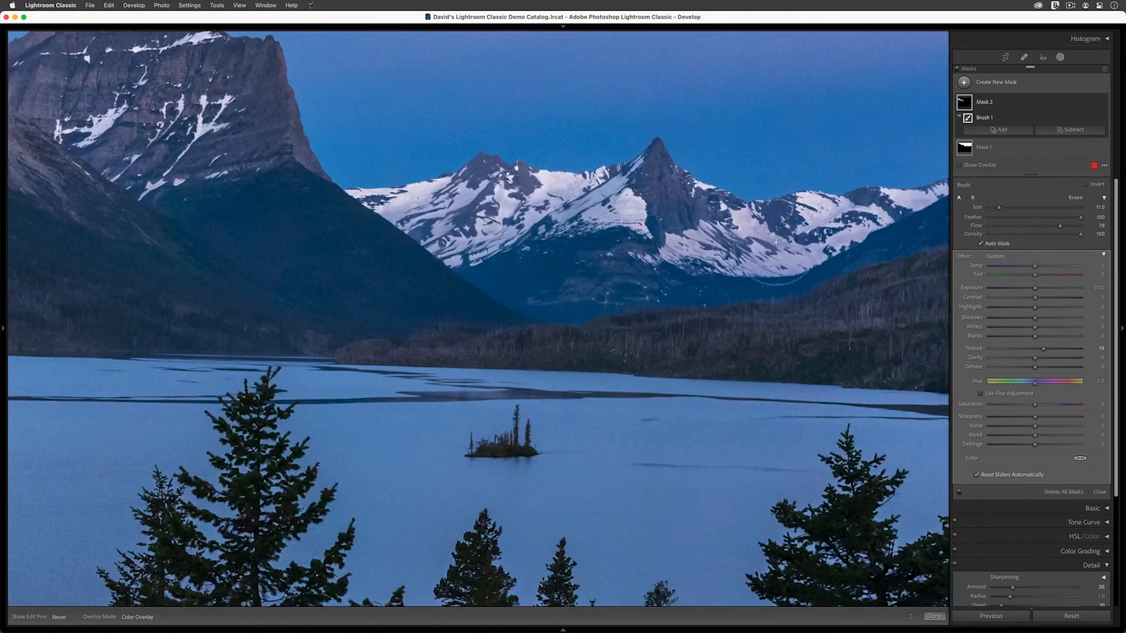
key("Escape")
left_click(1100, 395)
key("super+minus")
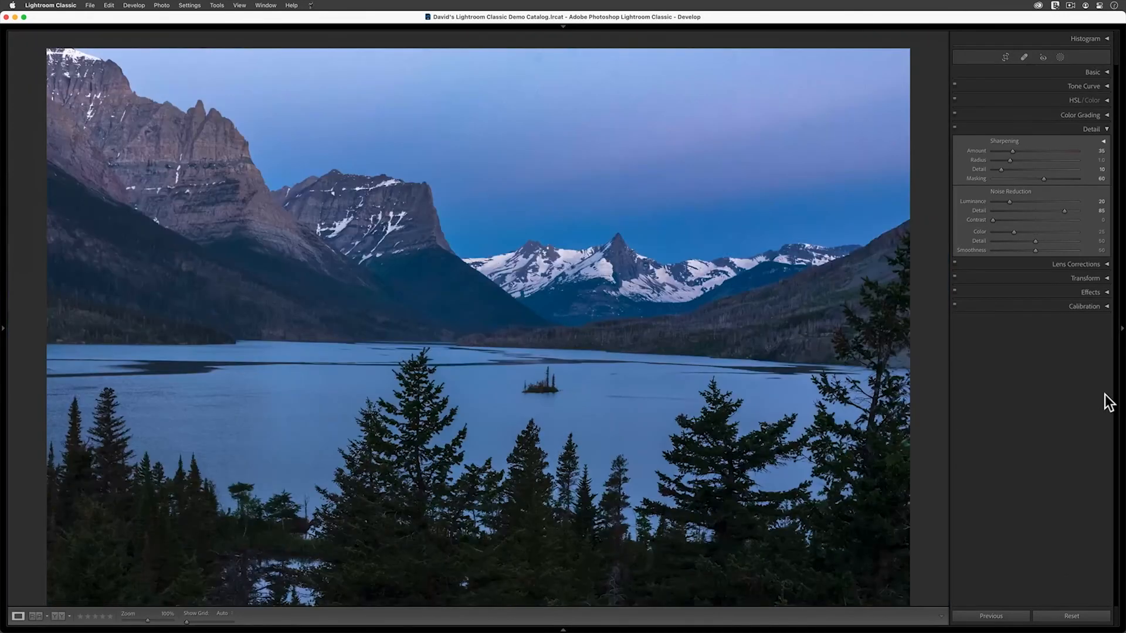